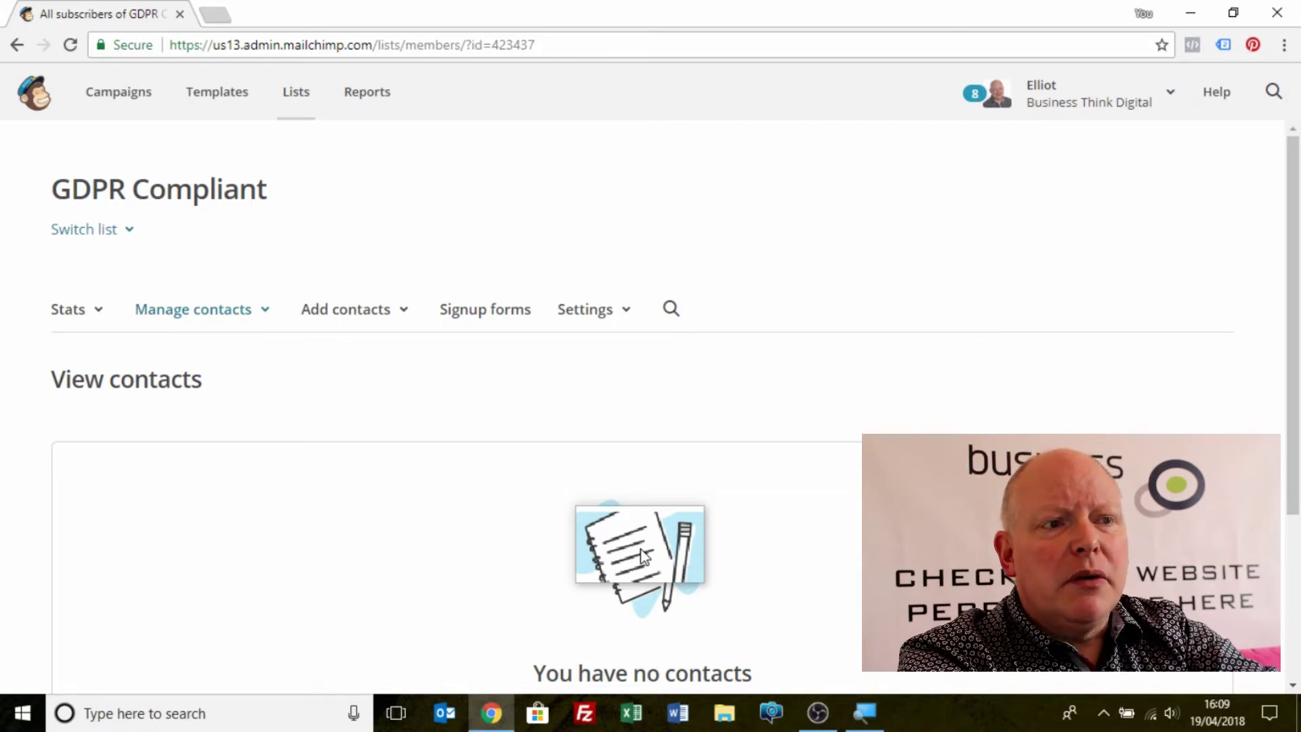
Open the form builder for the GDPR Compliant signup form and scroll down to its Build it preview
click(493, 323)
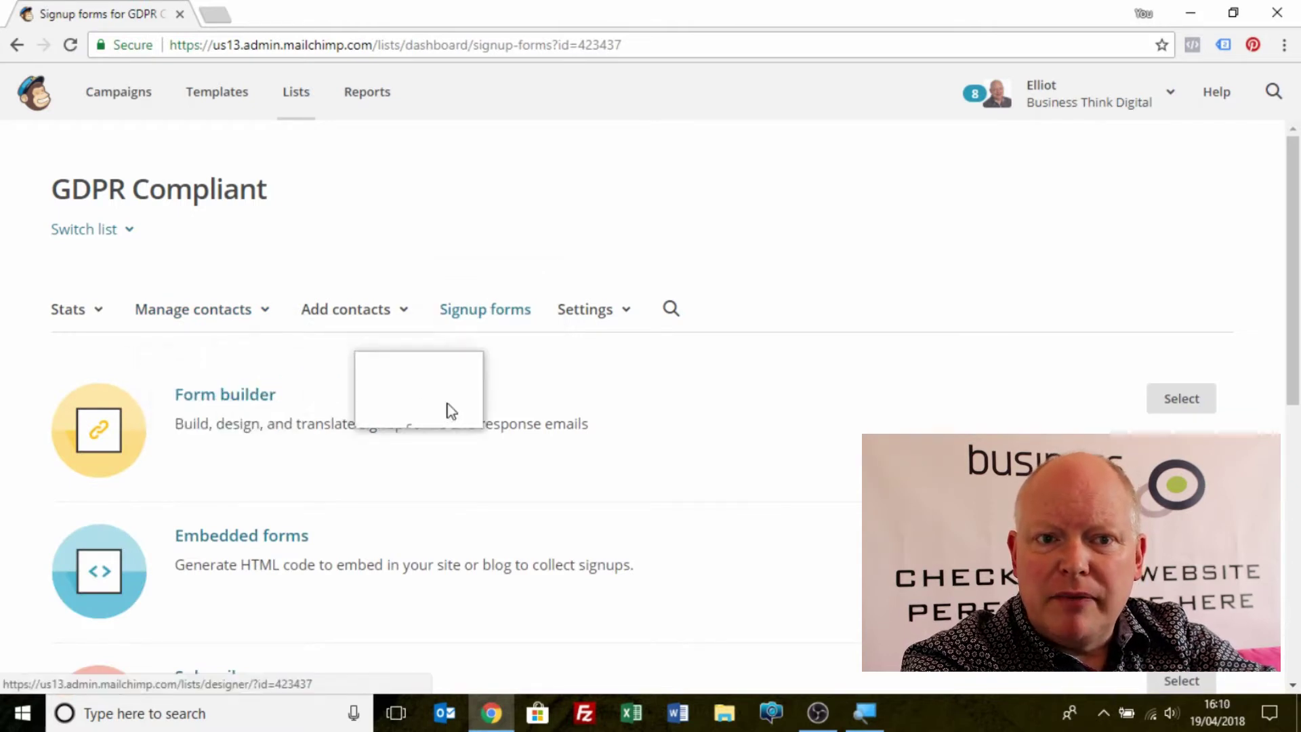
click(1187, 400)
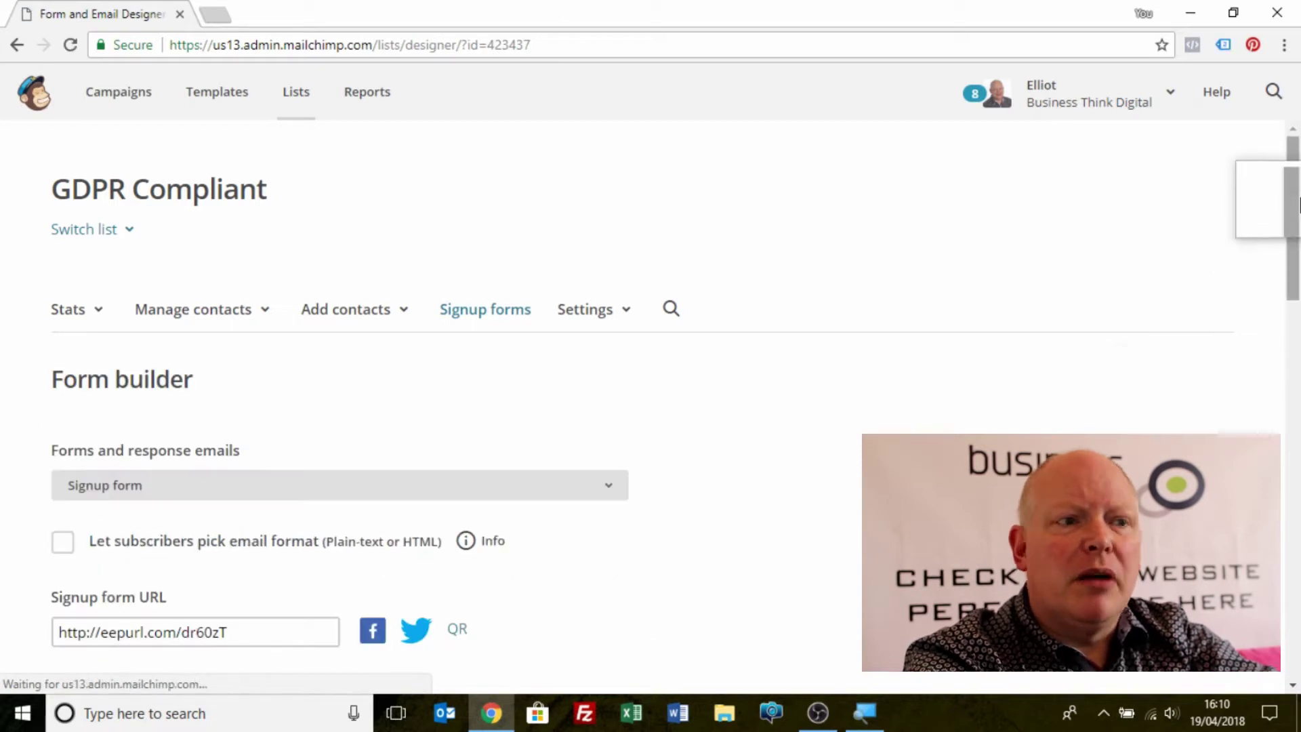
drag(1296, 194, 1298, 300)
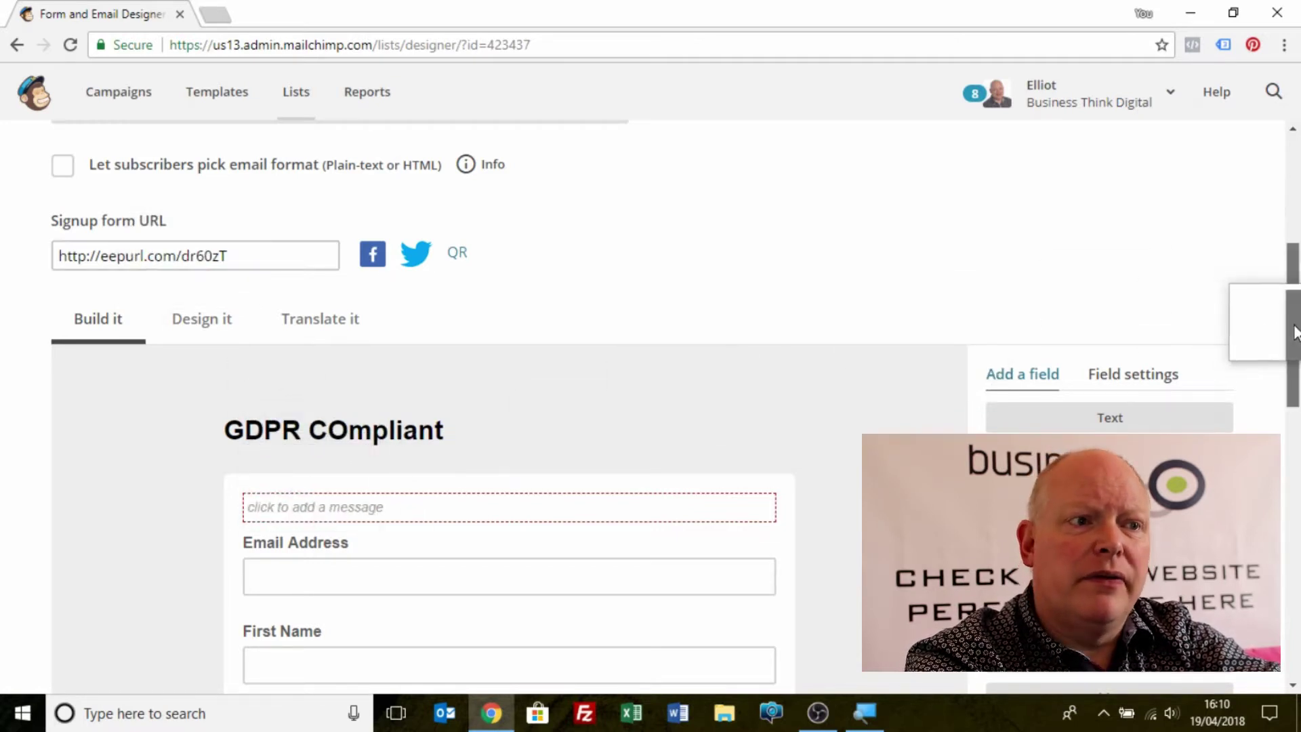
scroll(1295, 332, down, 5)
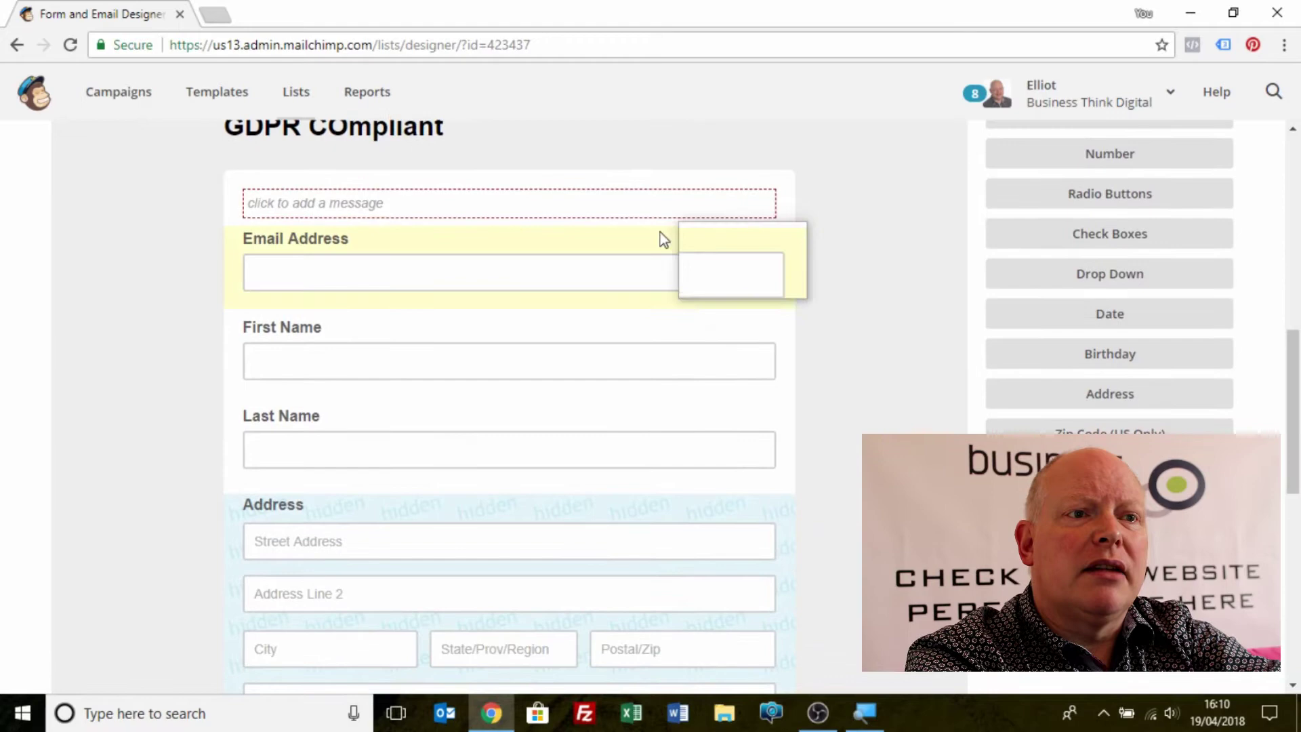
Paste the consent paragraph about updates after May 25th, 2018 as plain text above the form fields
click(641, 212)
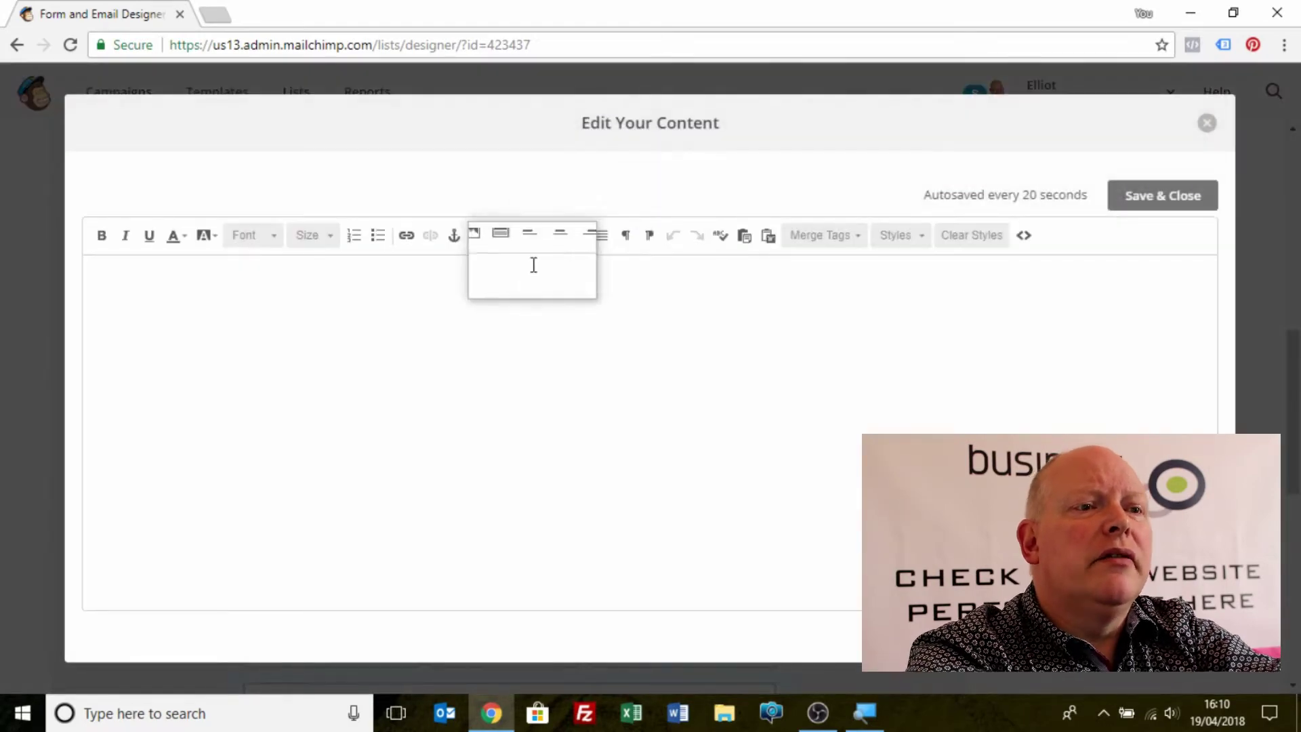
right_click(534, 267)
click(606, 403)
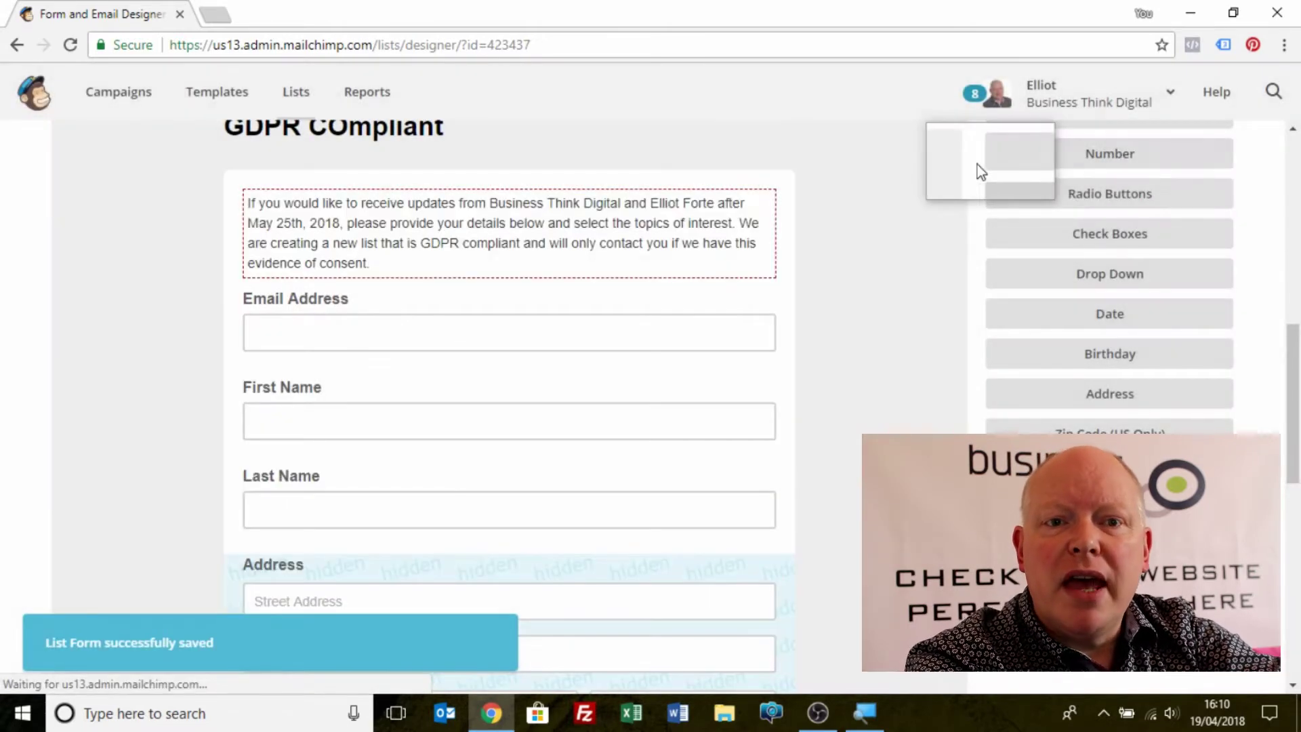
scroll(1298, 412, up, 2)
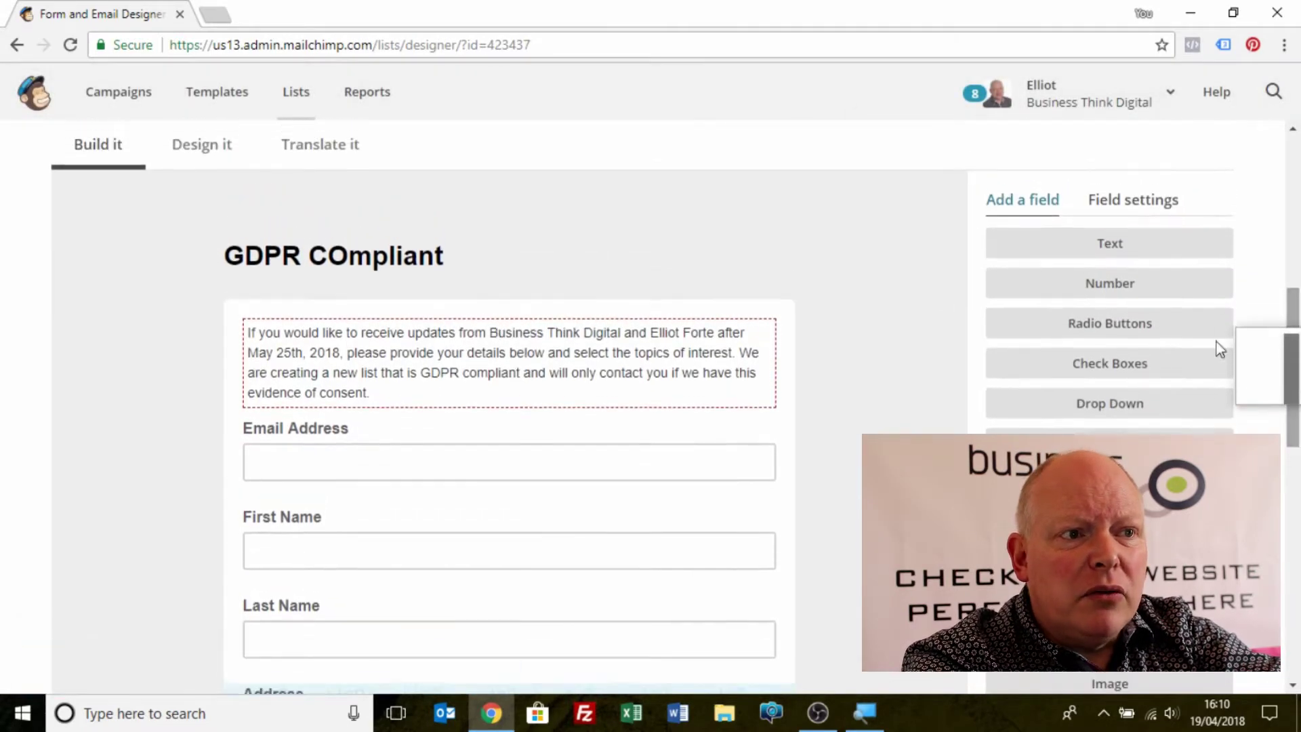
mouse_move(381, 244)
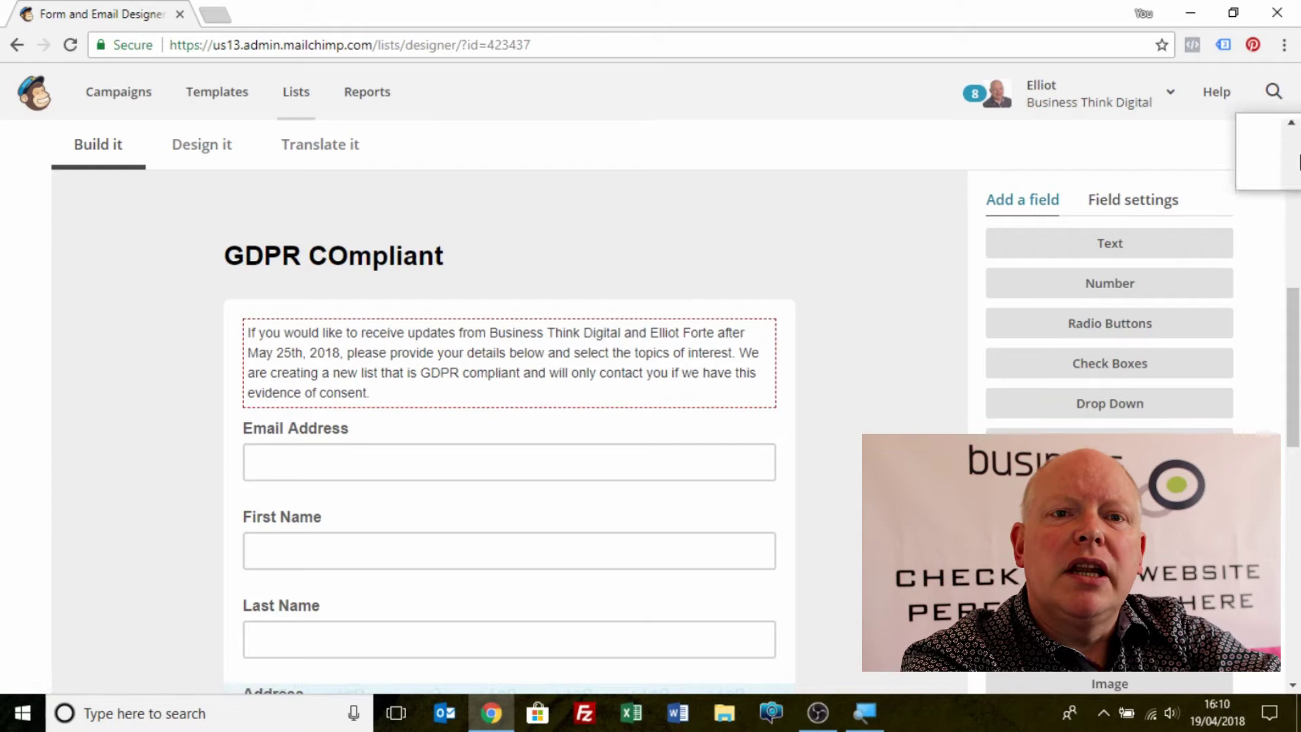
drag(1298, 310, 1298, 368)
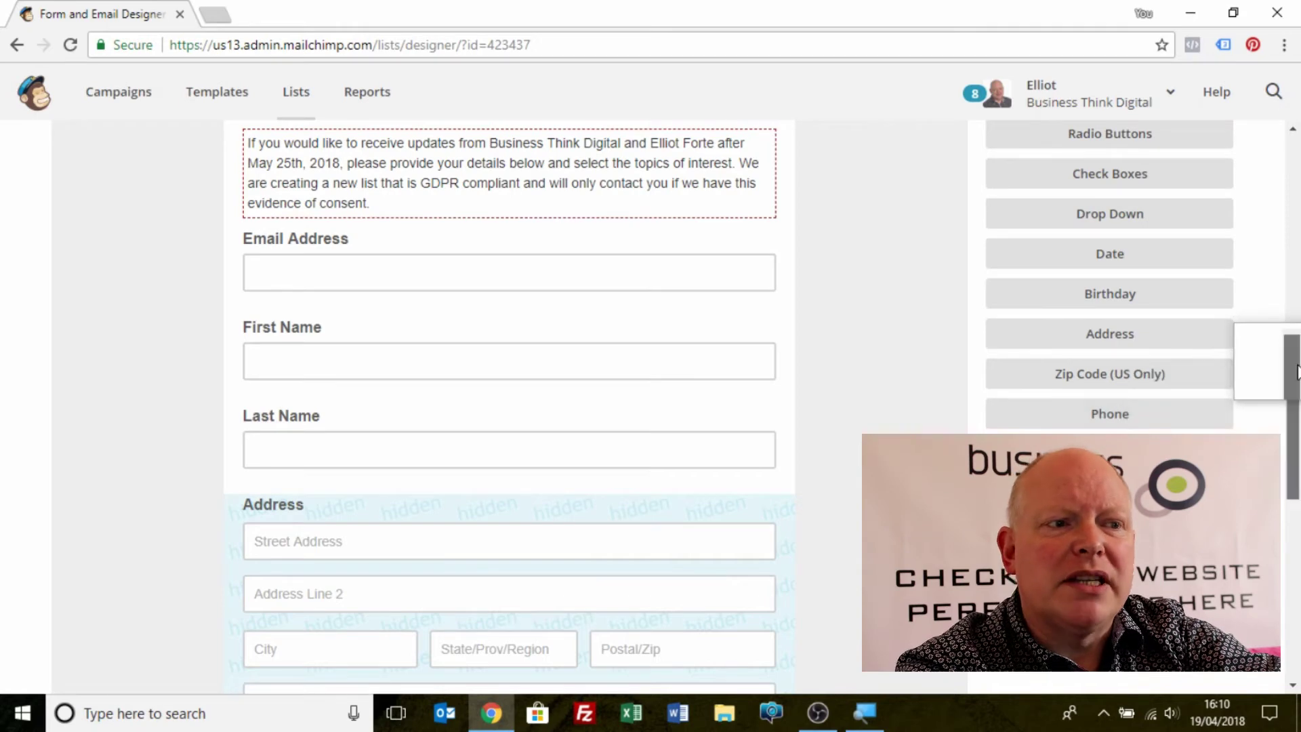
drag(1298, 371, 1298, 248)
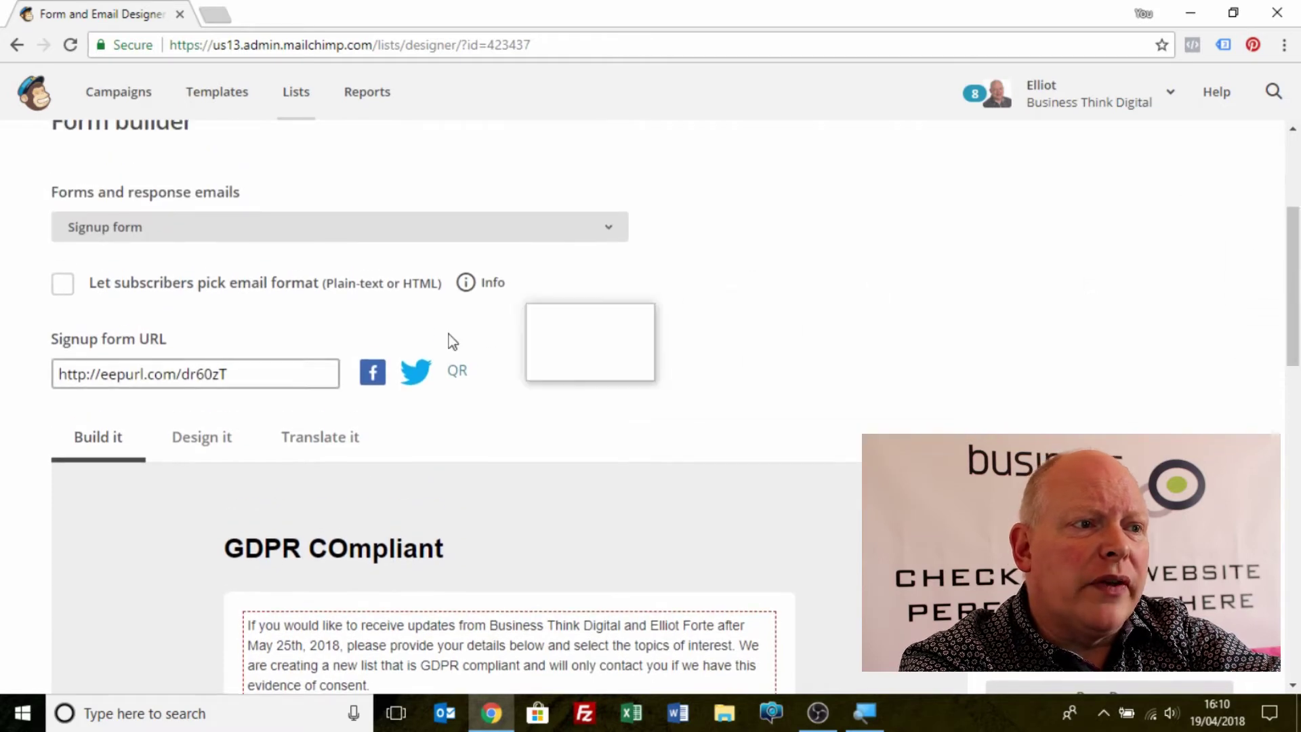
Copy the signup form URL and load it in a new Chrome tab to view the consent paragraph
drag(249, 374, 70, 377)
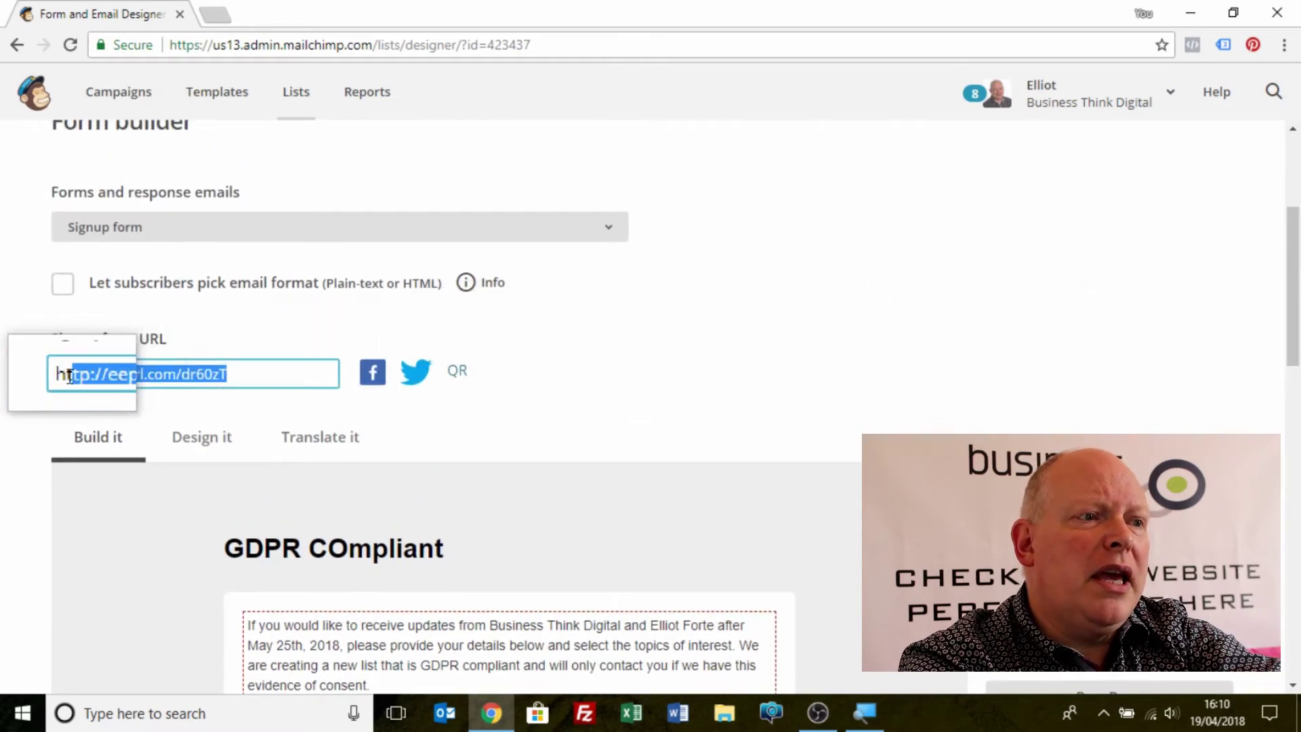
right_click(83, 373)
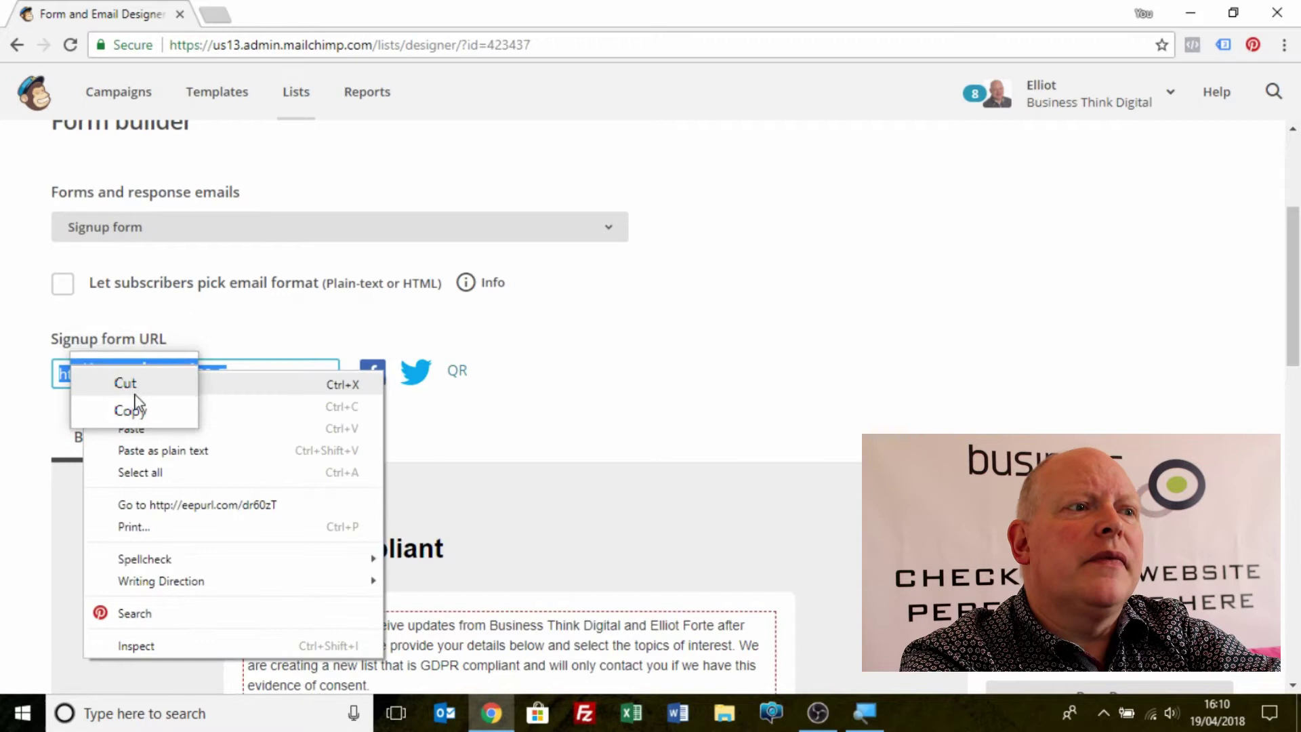
click(136, 409)
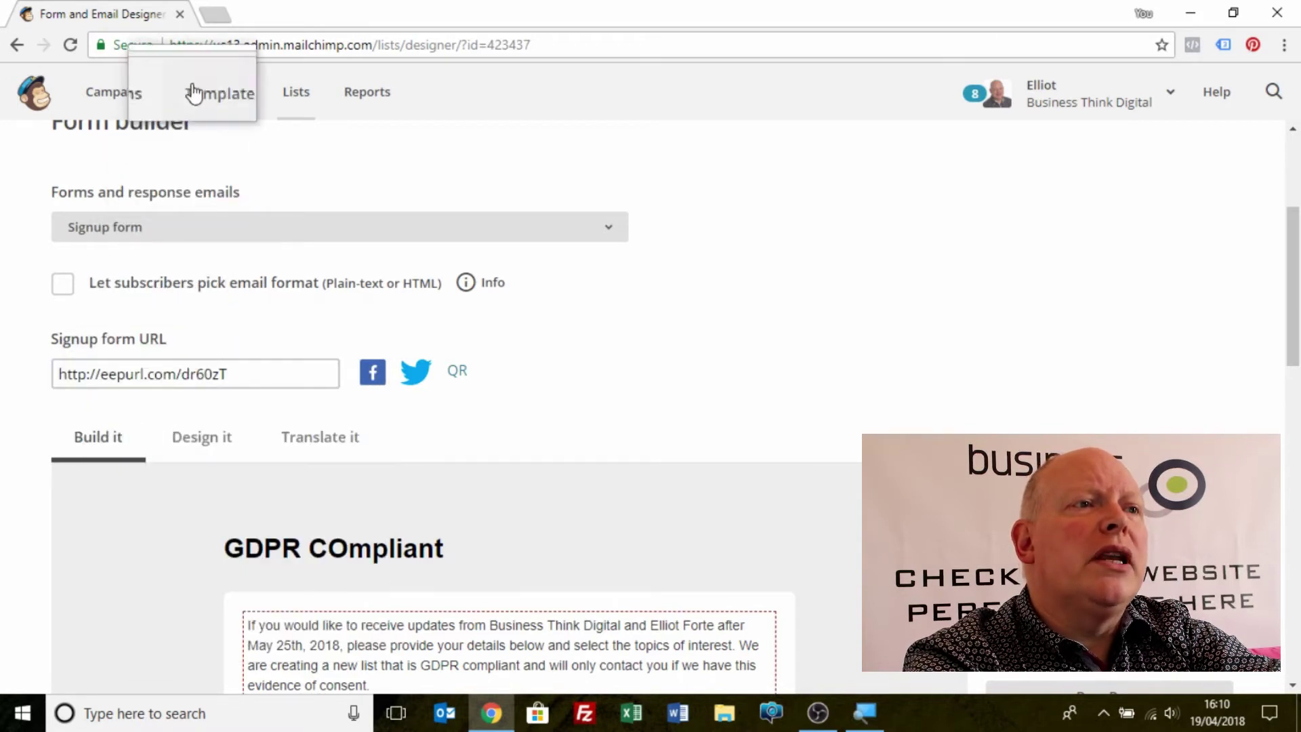
click(214, 20)
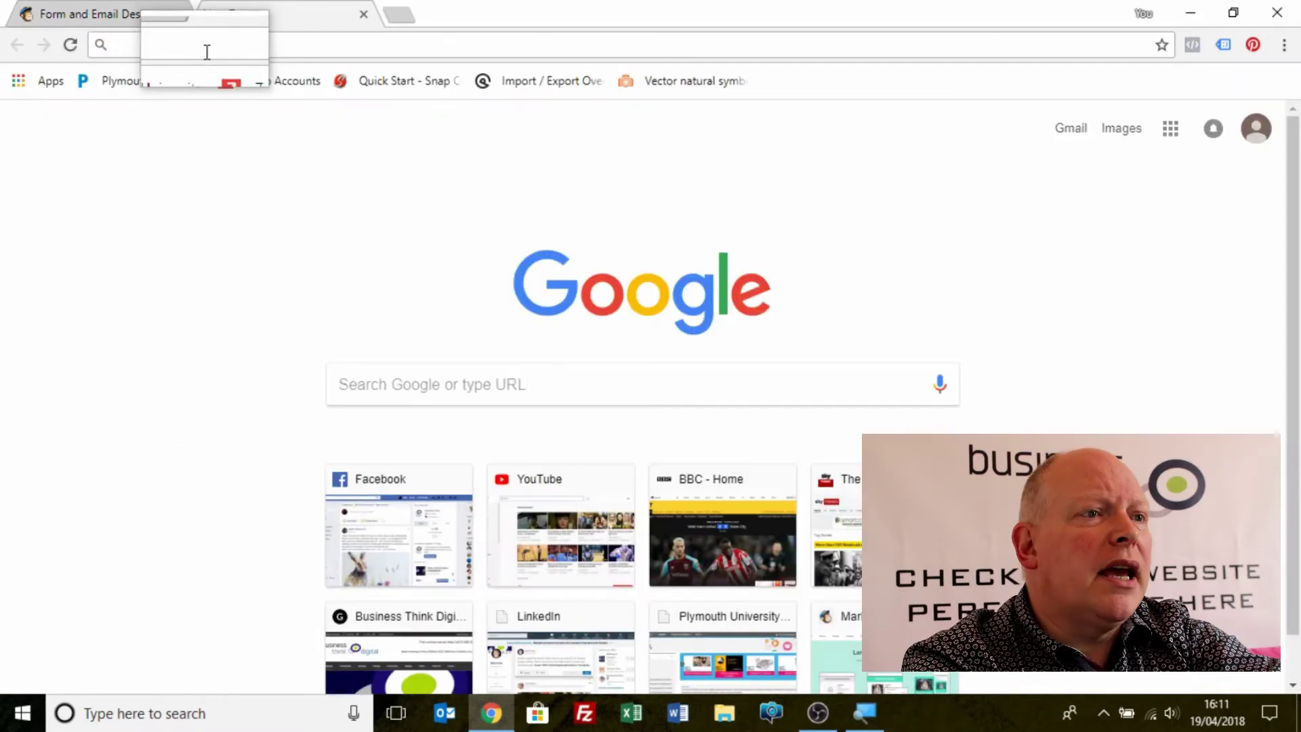
right_click(206, 49)
click(245, 145)
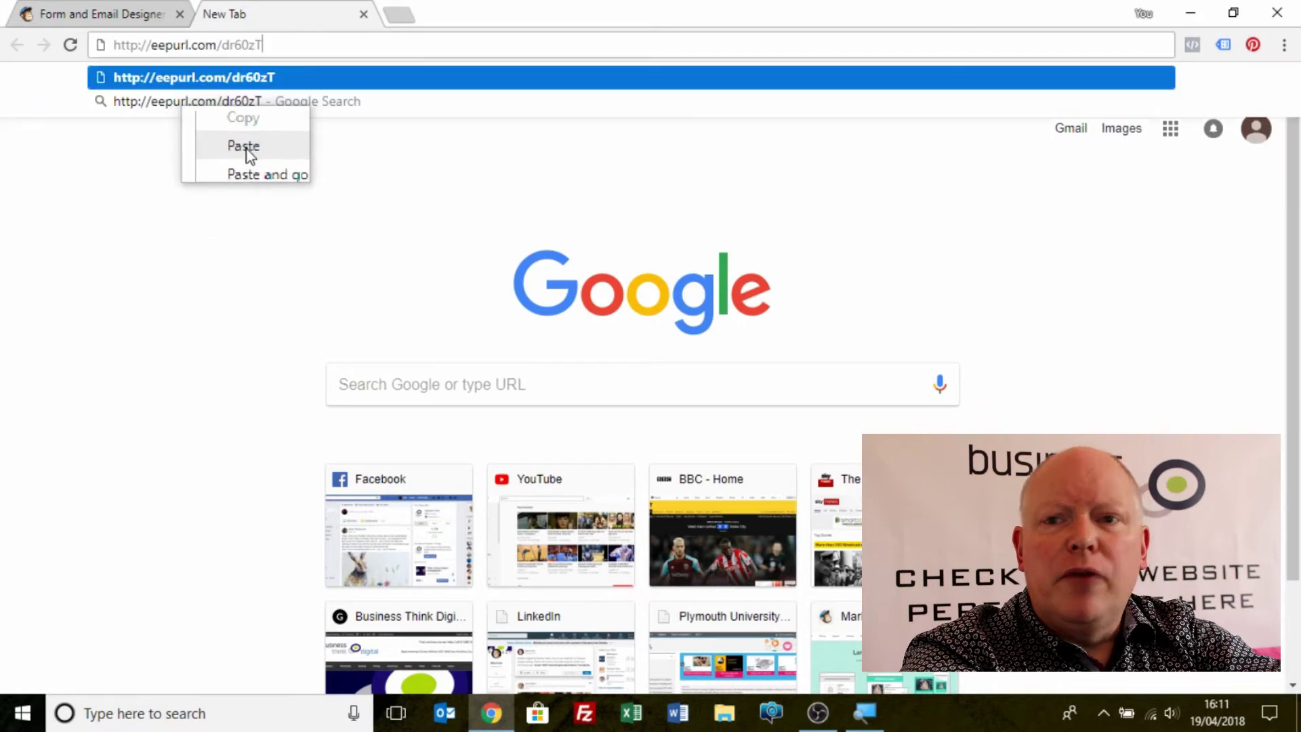
key(Return)
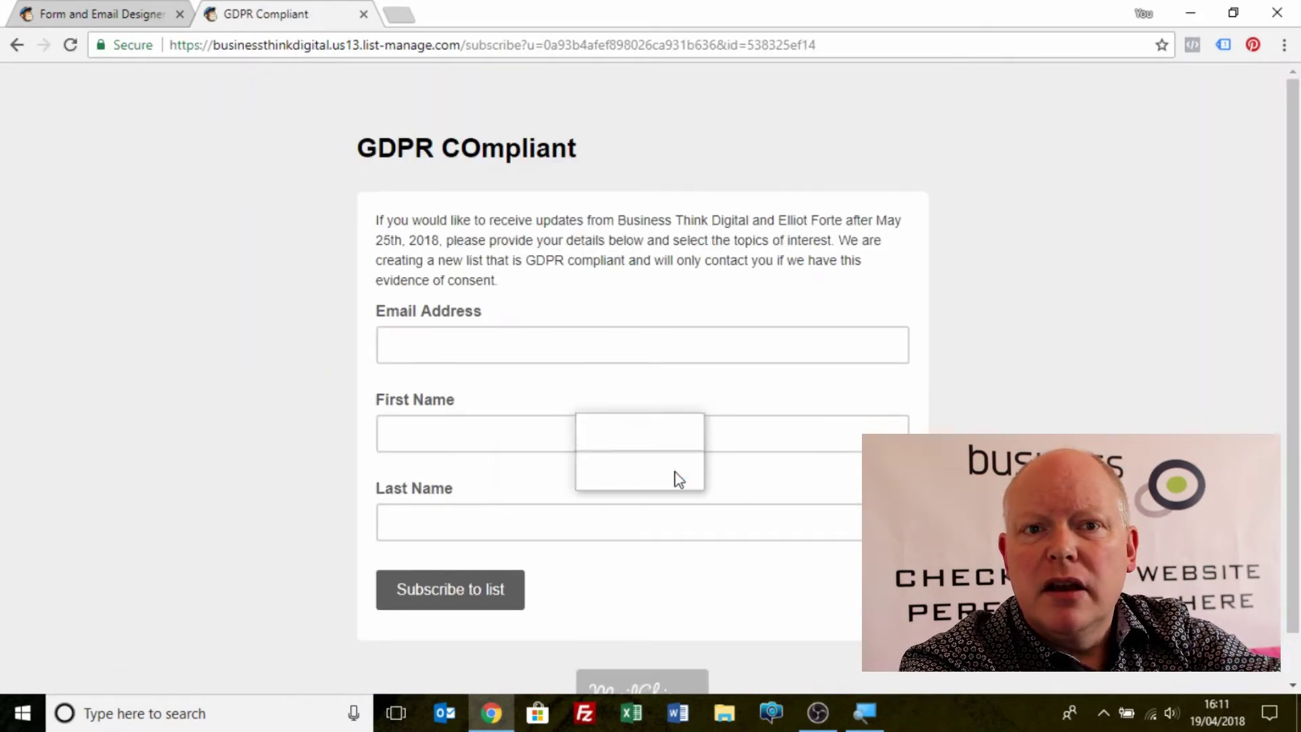
drag(1296, 324, 1298, 377)
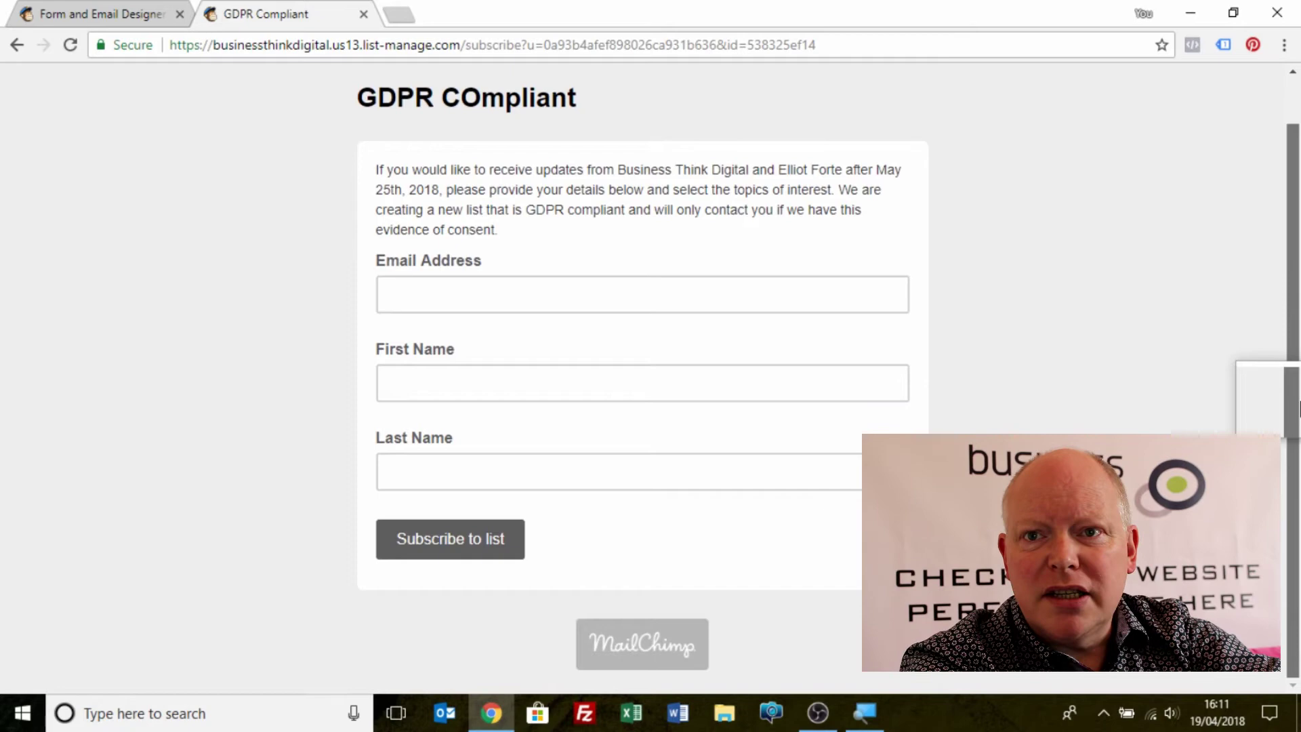
drag(1298, 392, 1296, 323)
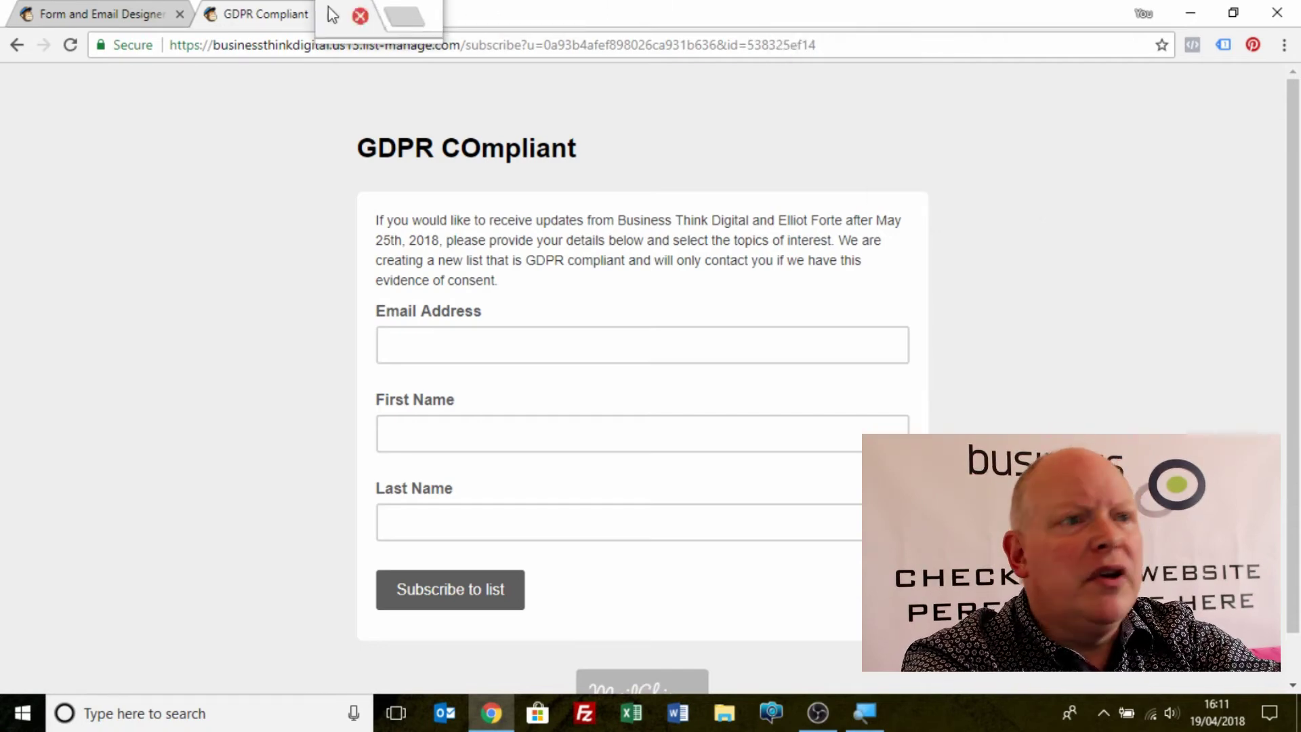
In Settings > List name and defaults, keep Enable GDPR fields on and save the list and campaign defaults
click(121, 6)
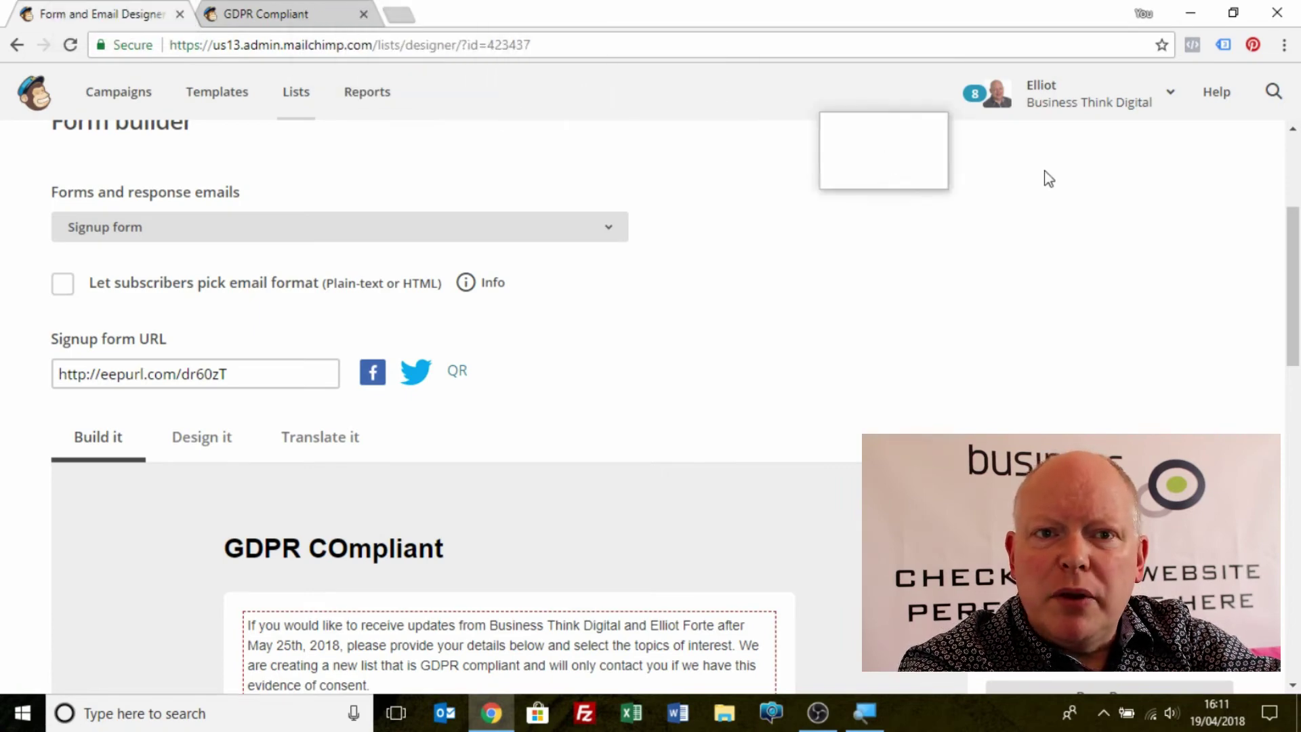
drag(1298, 282, 1296, 210)
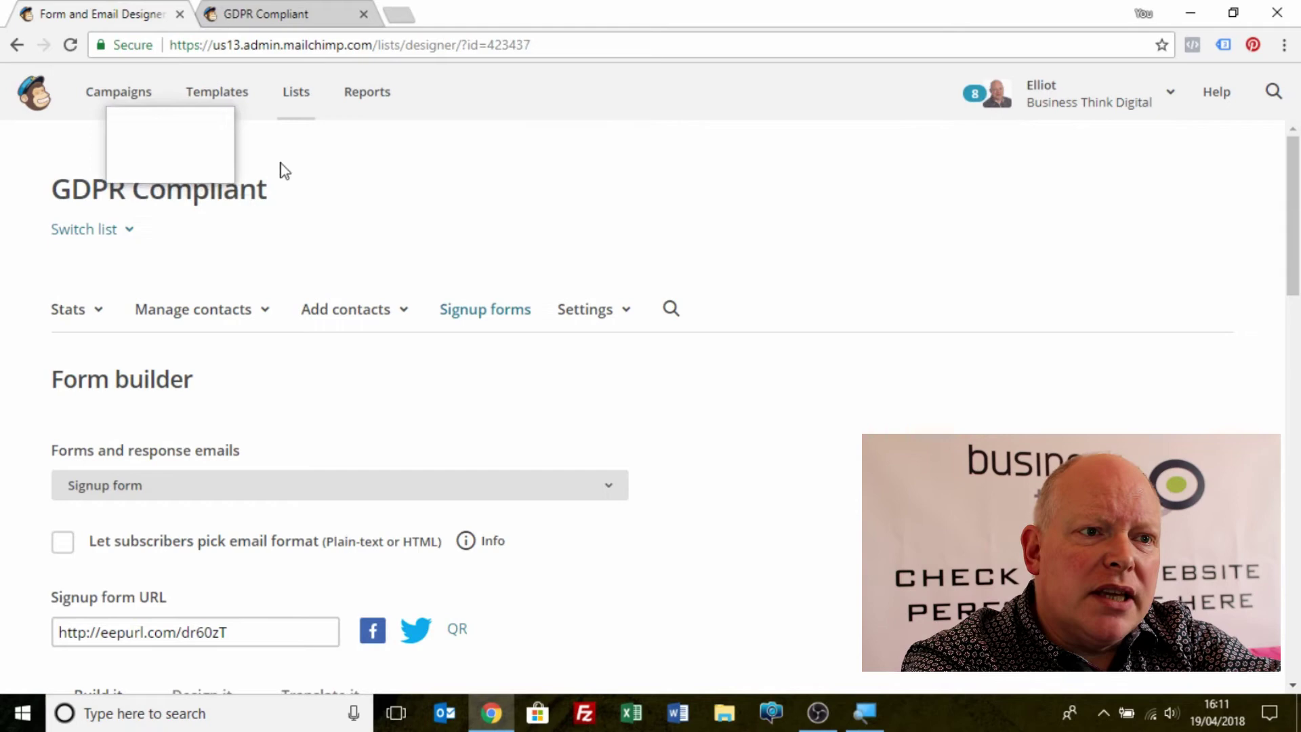
click(611, 319)
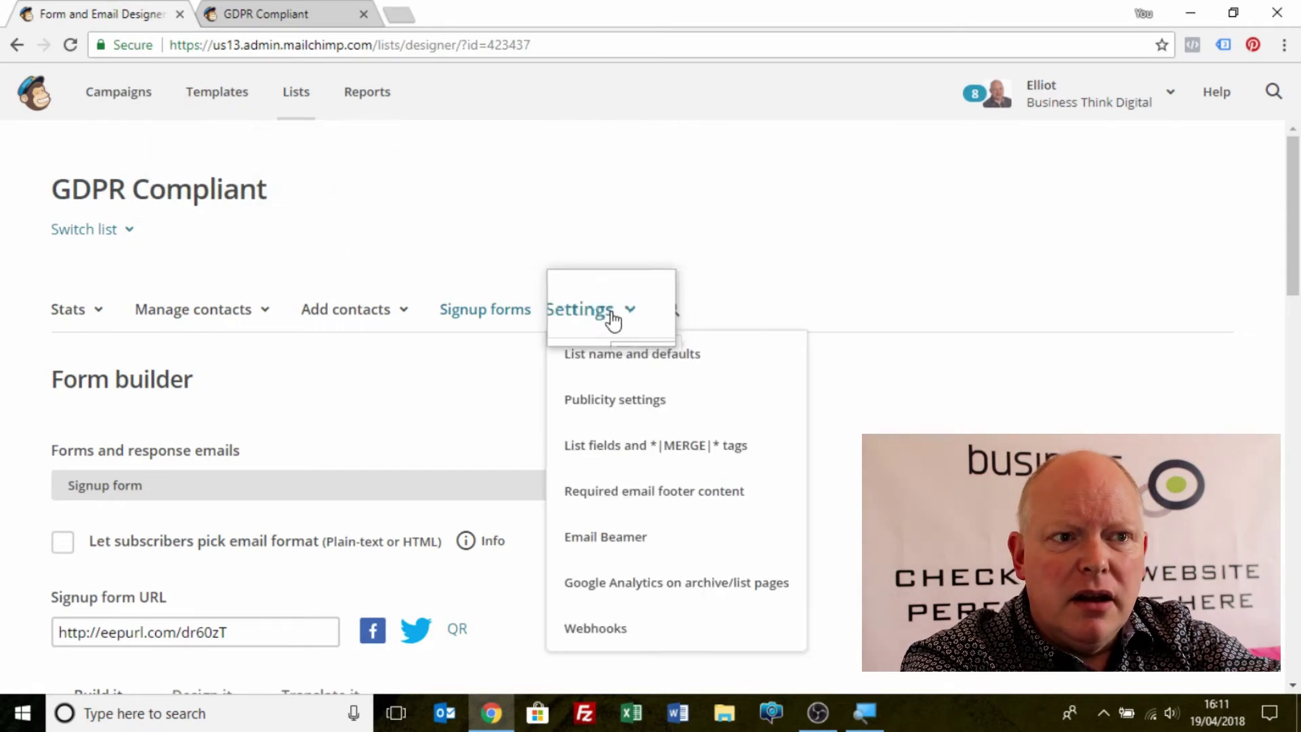
click(610, 357)
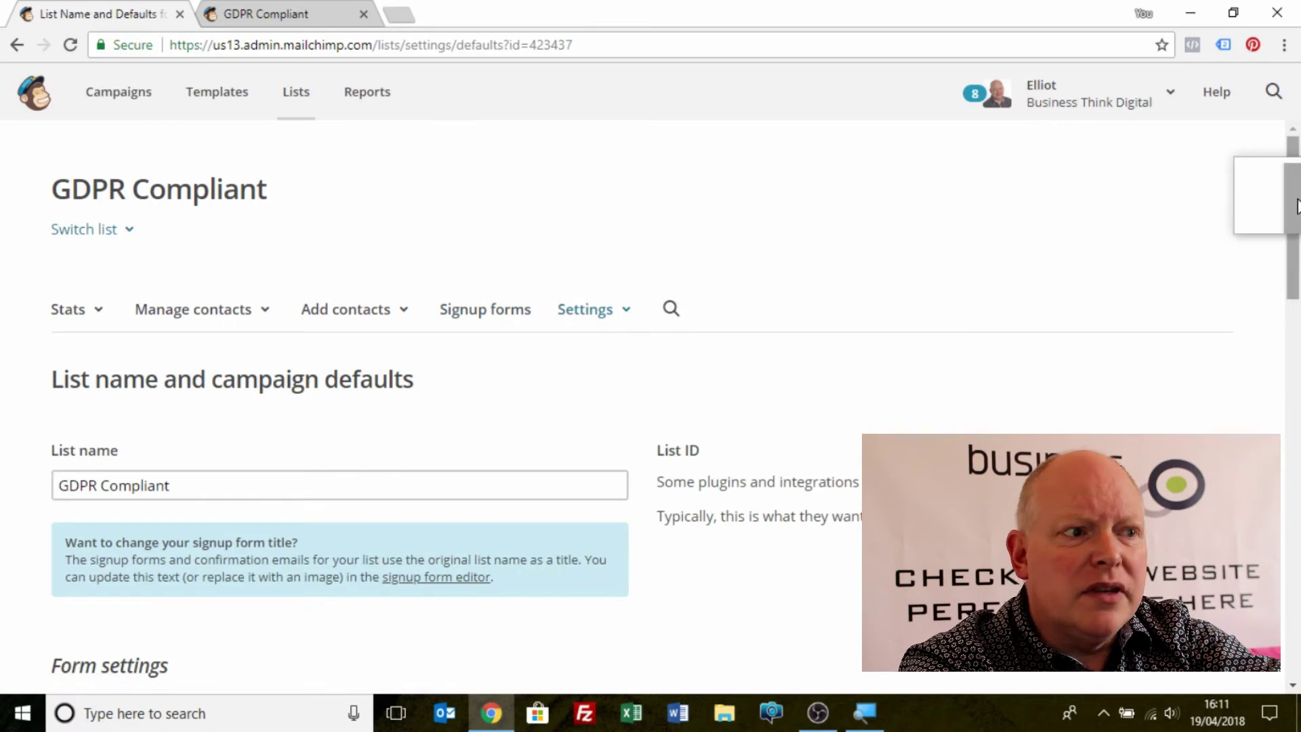
drag(1290, 203, 1288, 324)
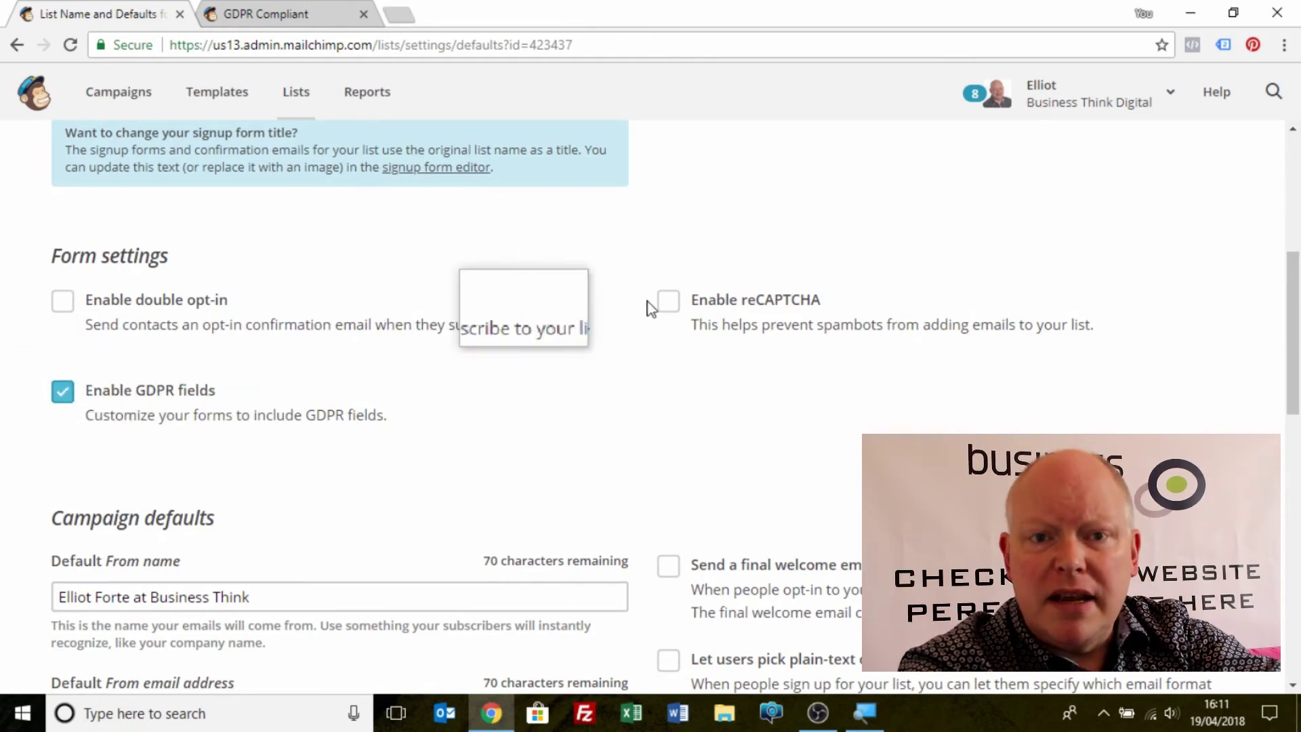
scroll(1296, 352, down, 12)
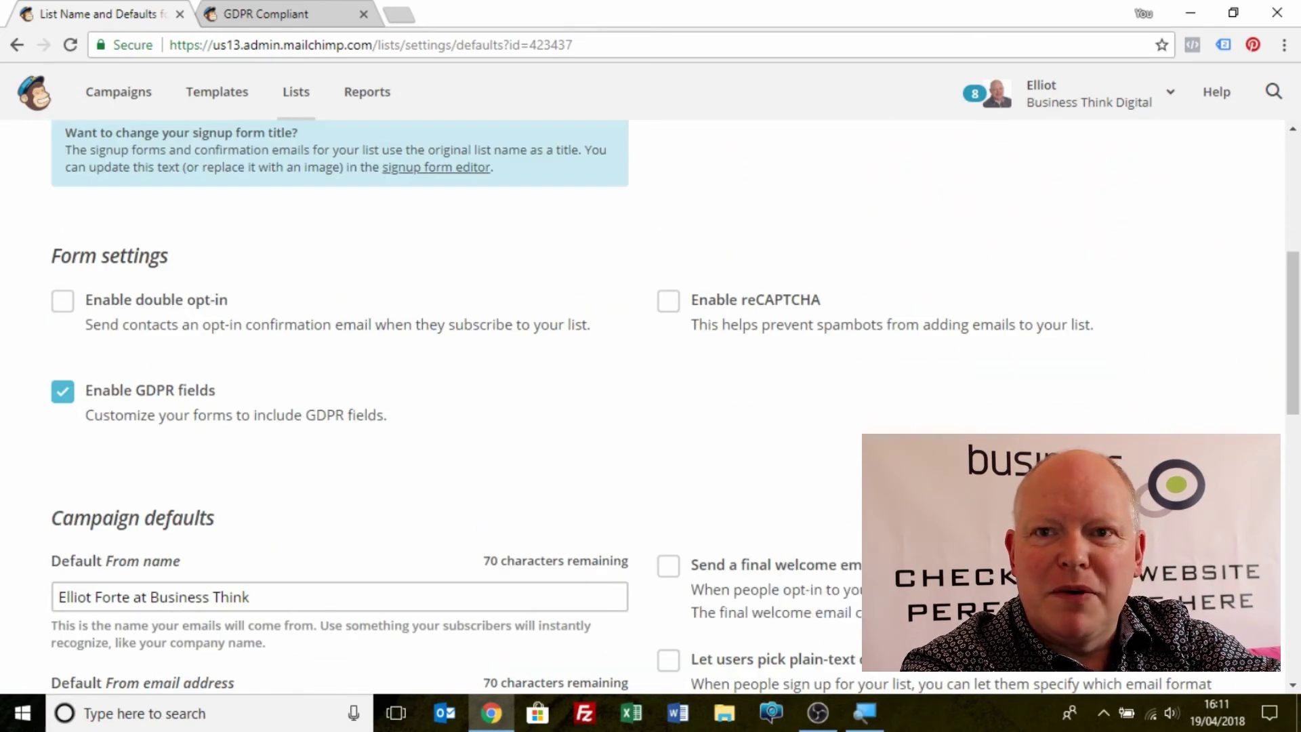
scroll(1297, 634, down, 12)
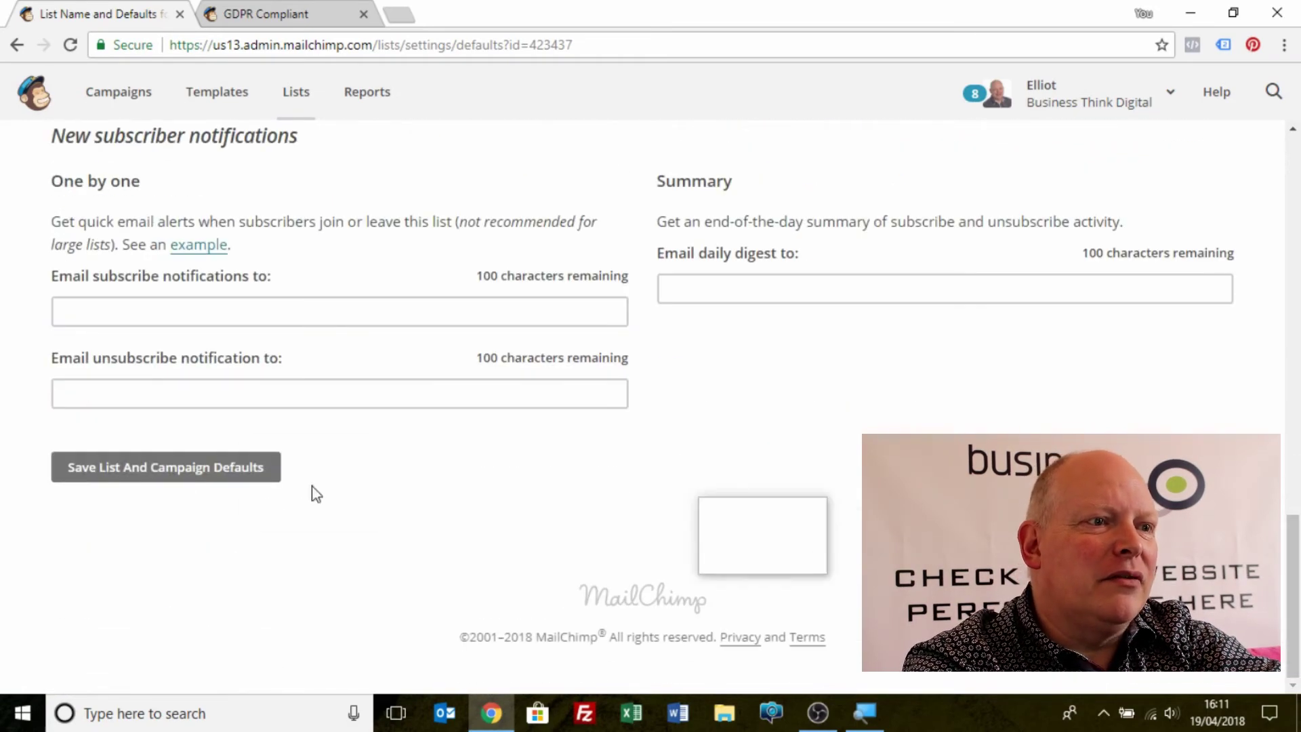
click(243, 476)
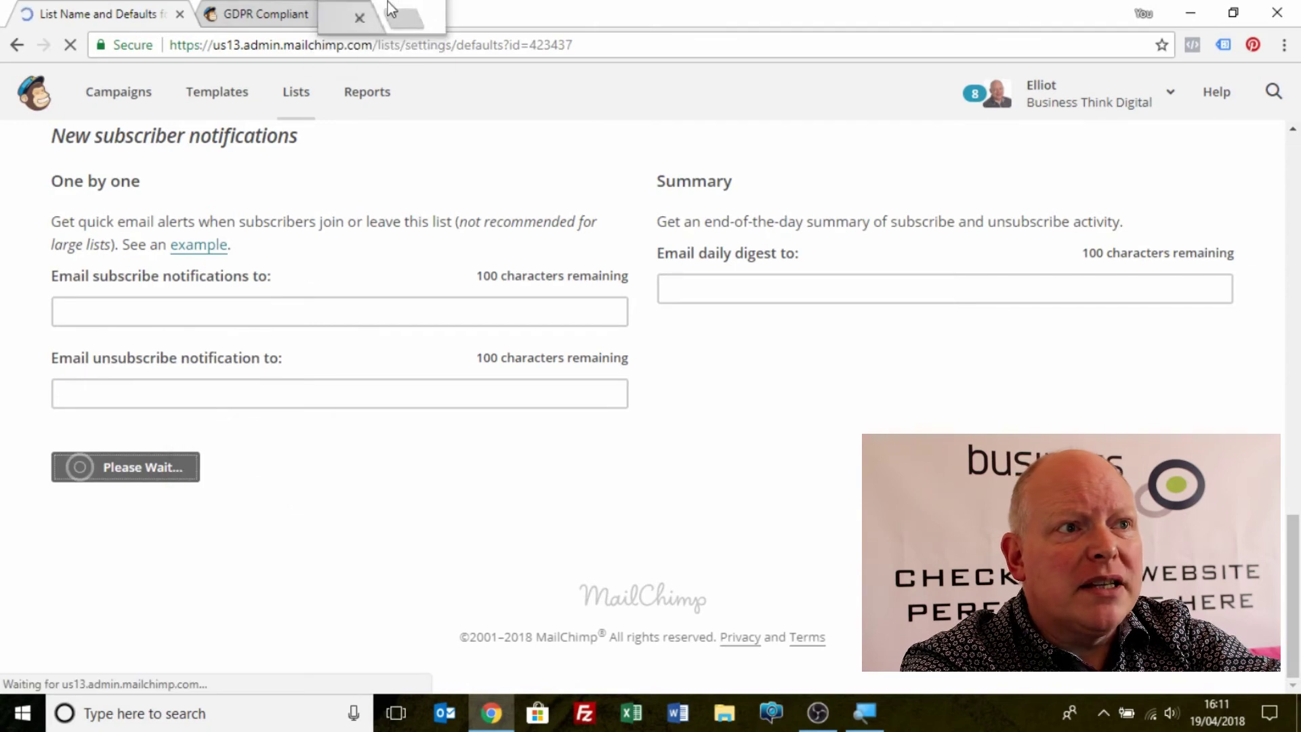
Reload the hosted signup page and scroll to Marketing Permissions with Email, Direct Mail and Customized online advertising
drag(391, 9, 237, 252)
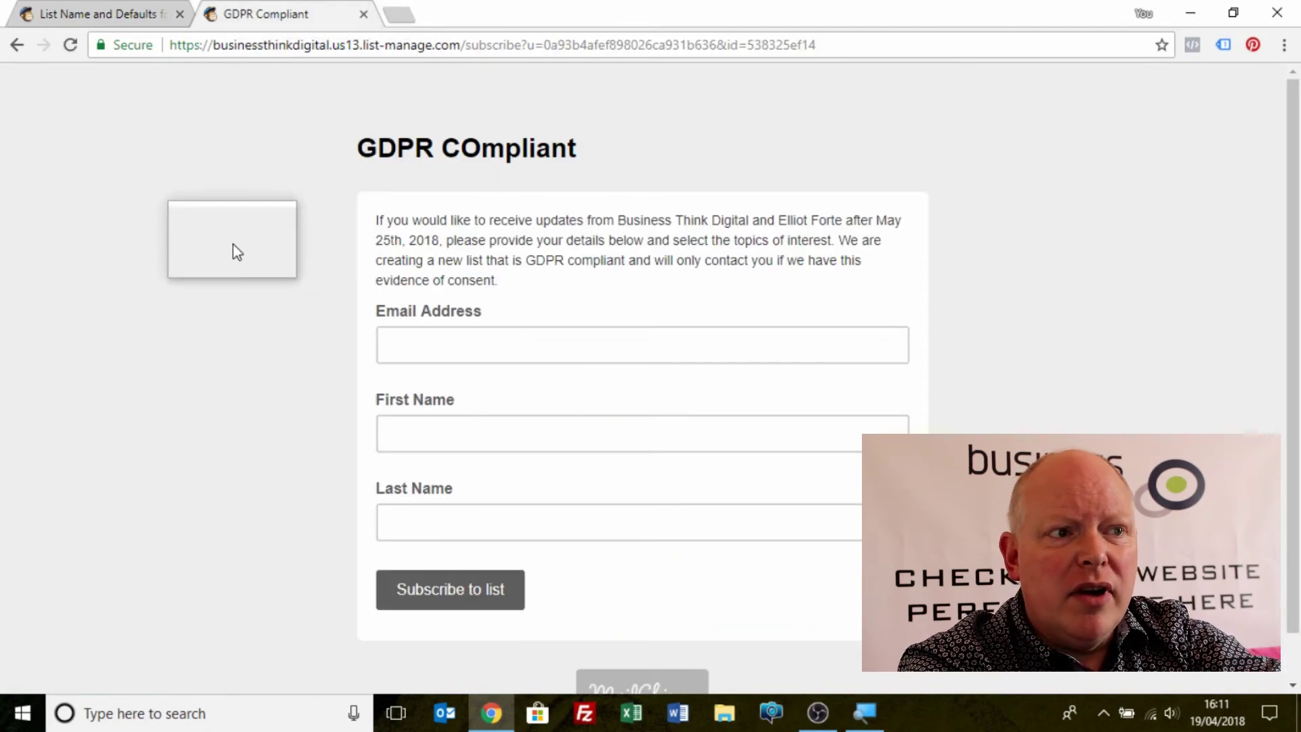
right_click(237, 252)
click(296, 303)
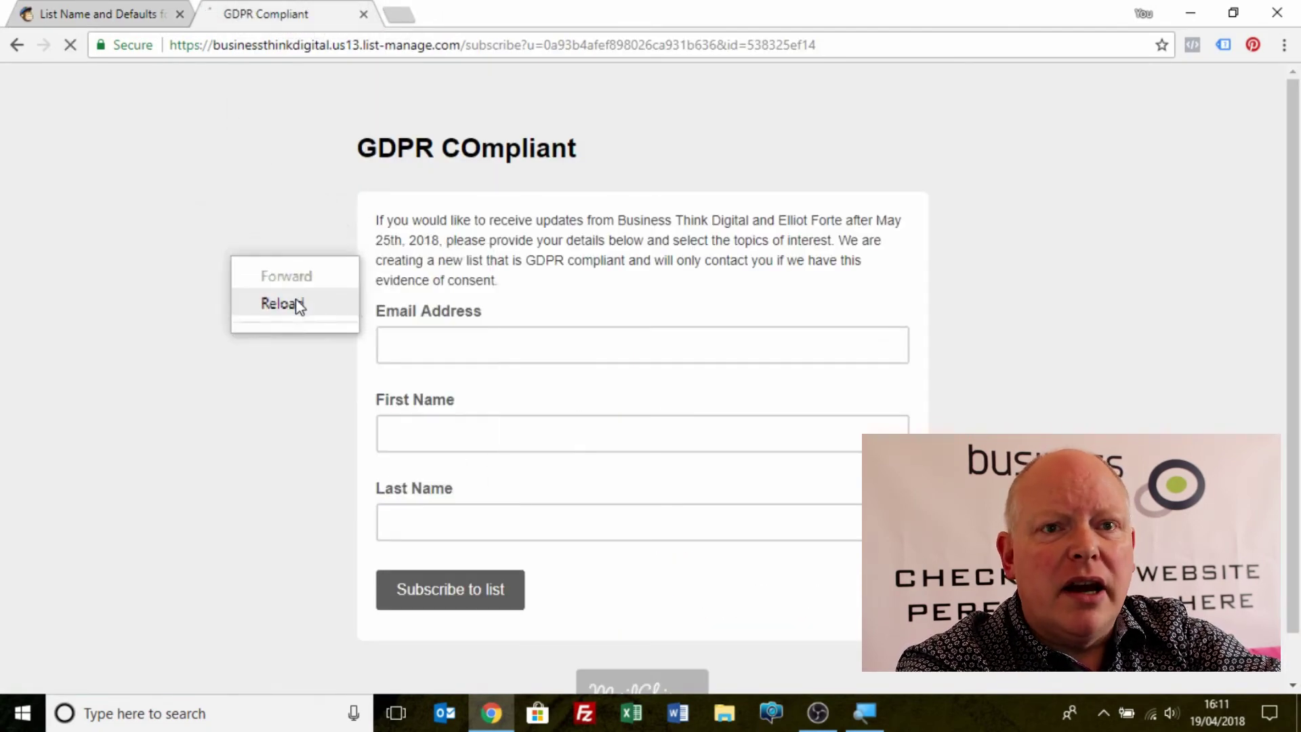
drag(1299, 149, 1300, 390)
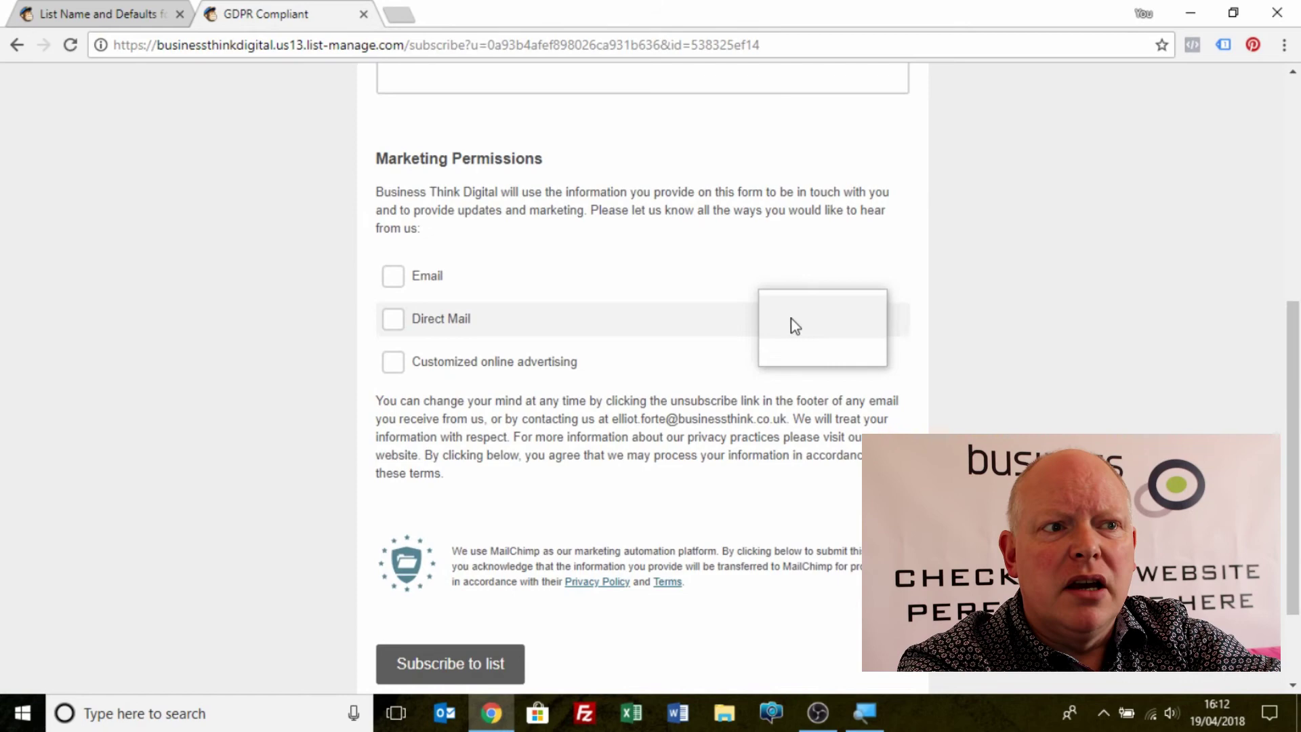